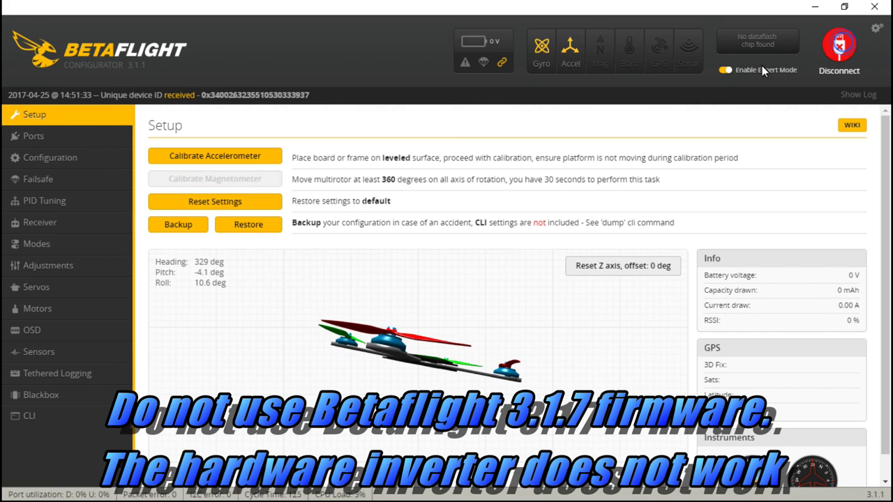
- On the Ports page, enable Serial RX on UART6, set UART1 telemetry to SmartPort, and save and reboot
click(74, 136)
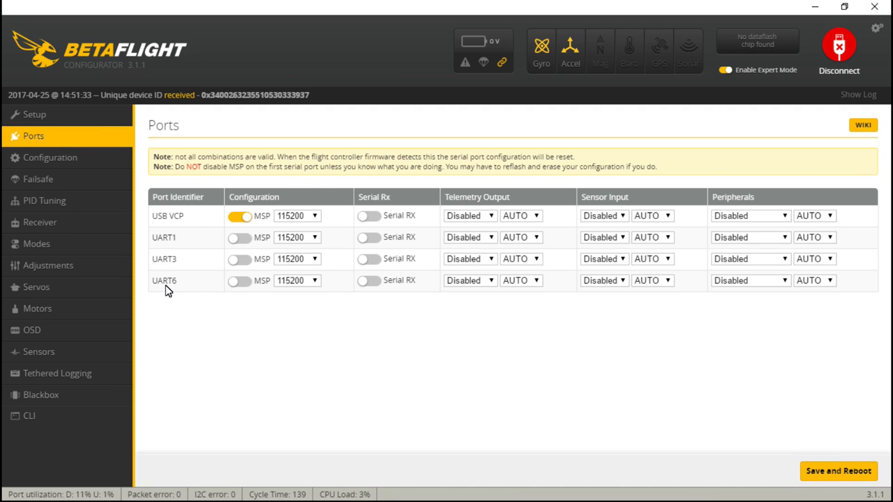
click(367, 281)
click(492, 238)
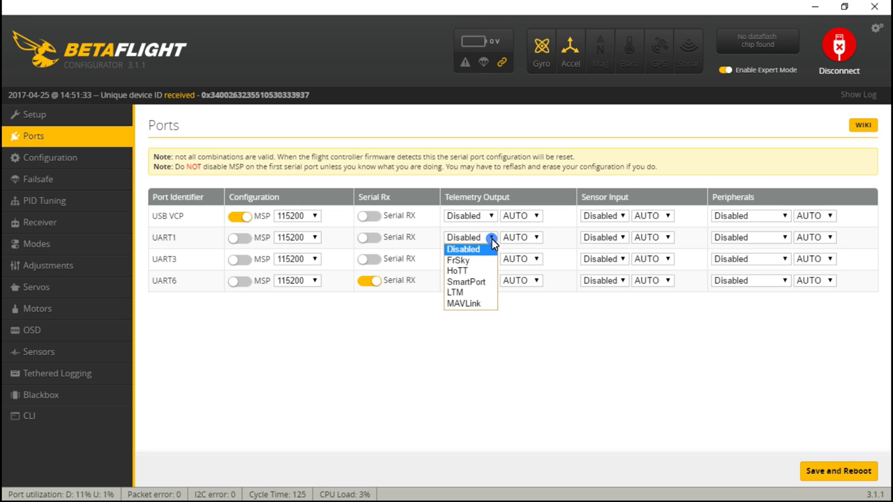
click(478, 282)
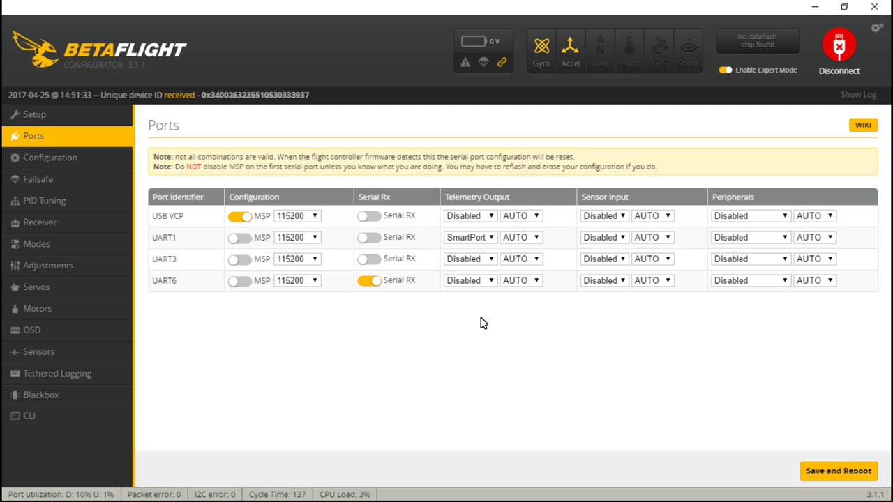
click(840, 473)
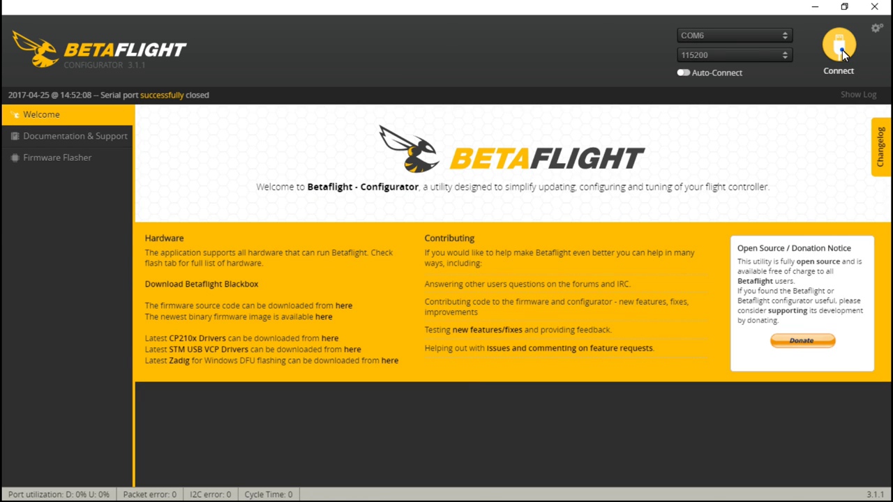
- Reconnect, keep the serial-based receiver mode, choose SBUS as Serial Receiver Provider, and save and reboot
click(842, 50)
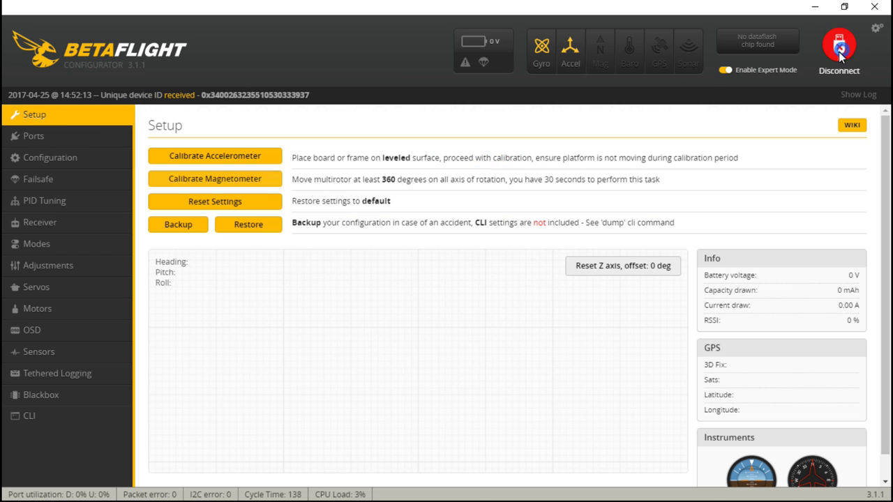
click(50, 158)
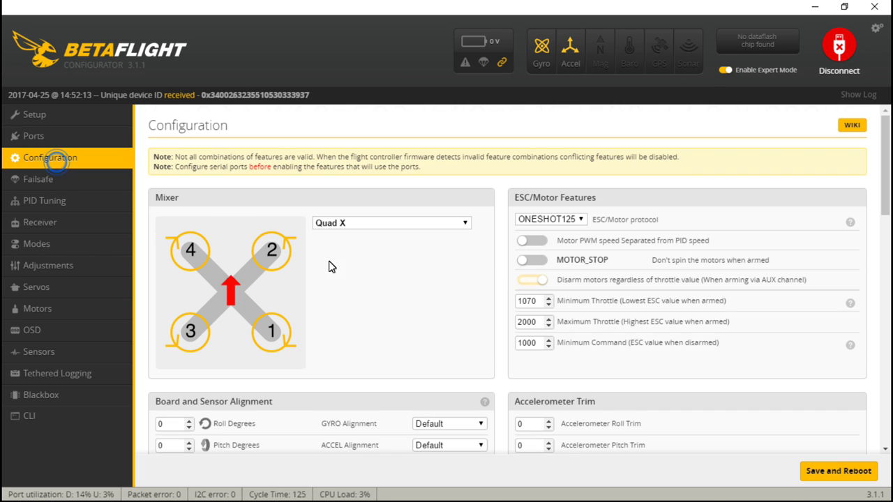
scroll(355, 271, down, 4)
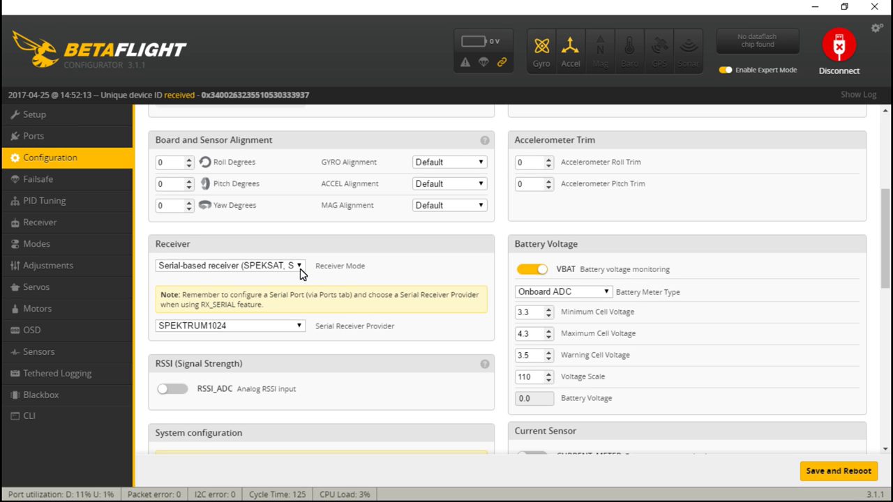
click(299, 267)
click(236, 299)
click(299, 326)
click(193, 359)
click(830, 472)
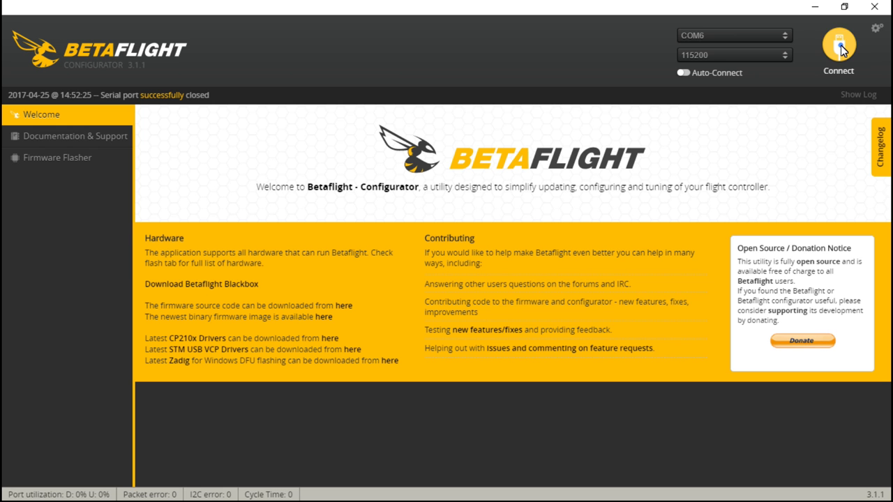
- Reconnect, check live channel values in the Receiver tab, then return to Ports
click(840, 44)
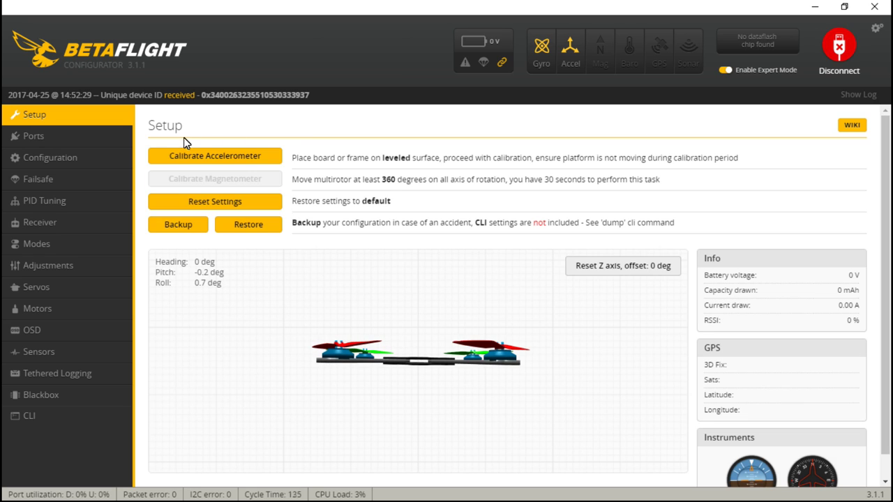
click(45, 226)
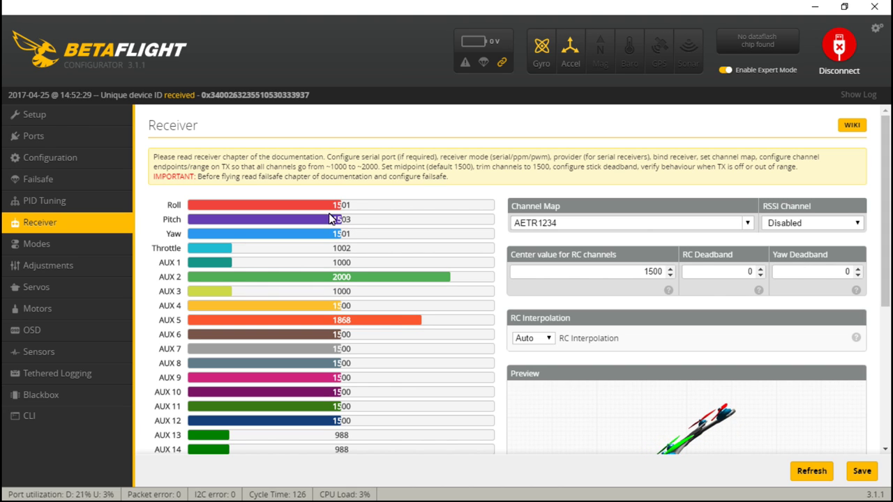
click(56, 136)
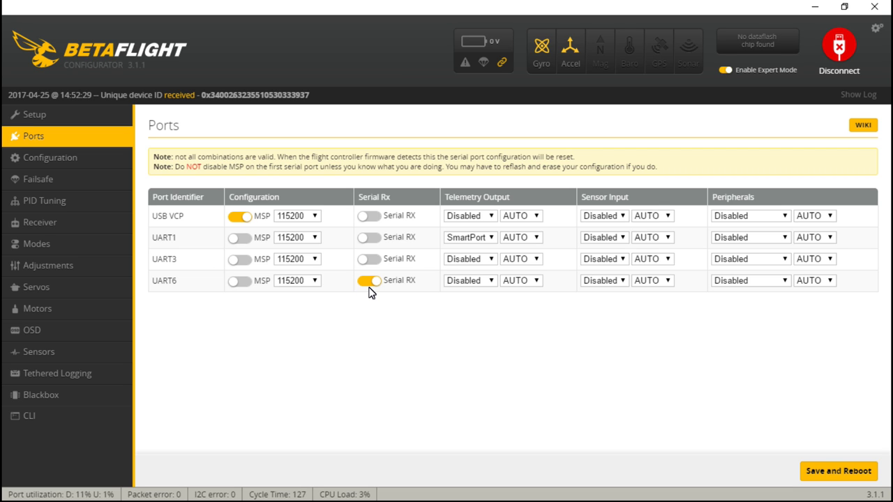
- Disconnect and browse the OMNIBUSF4 firmware versions in the Firmware Flasher, then go to the CLI
click(839, 47)
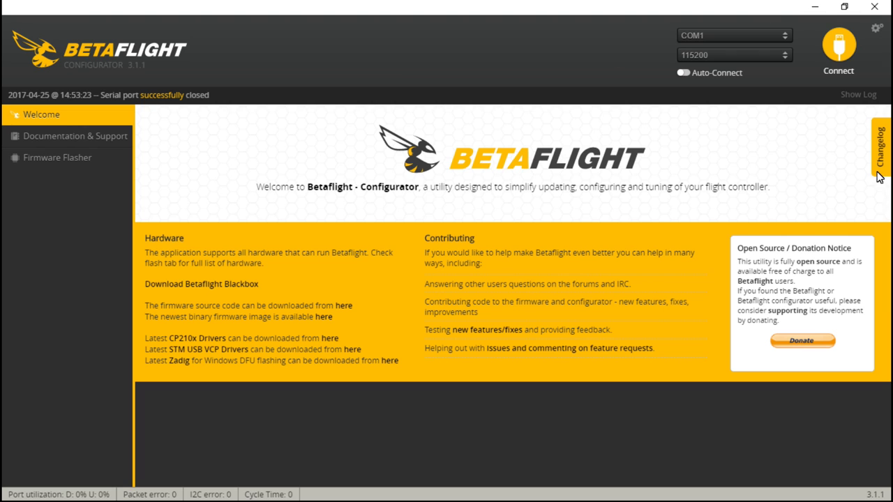
click(96, 156)
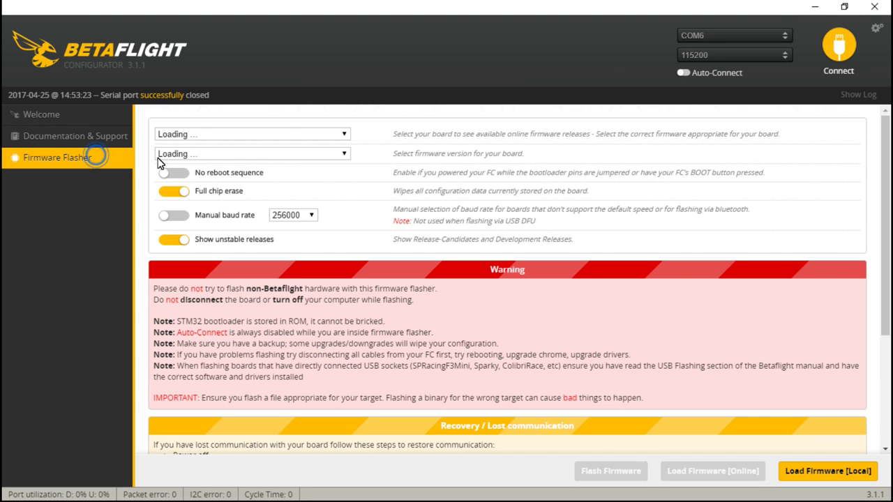
click(243, 134)
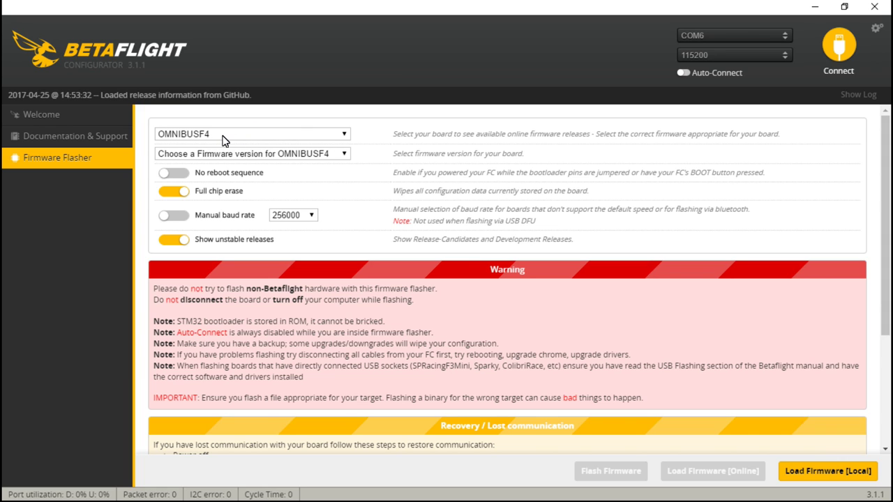
click(239, 154)
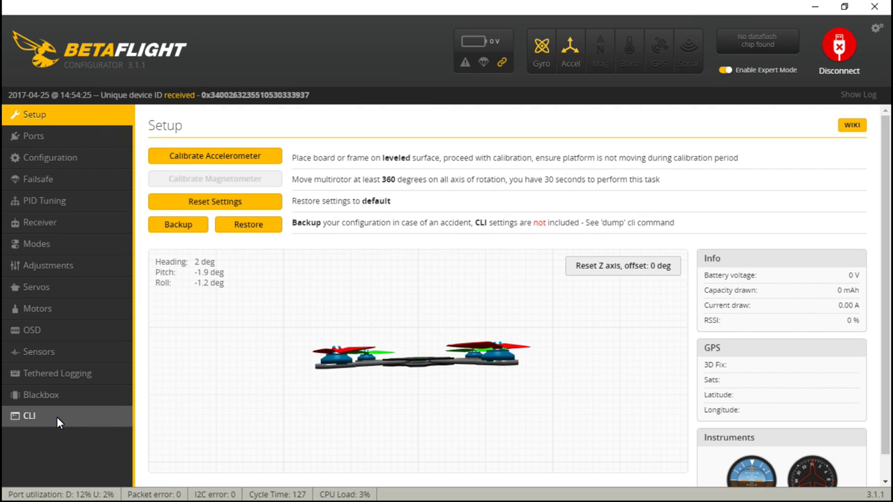
click(56, 417)
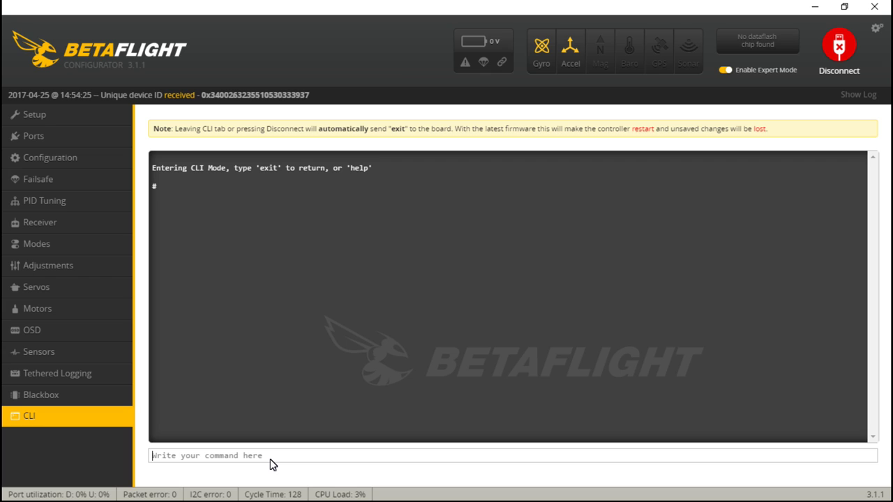
- List the sbus settings with 'set sbus', then enter 'set sbus_inversion = on'
text(set sbus)
key(Return)
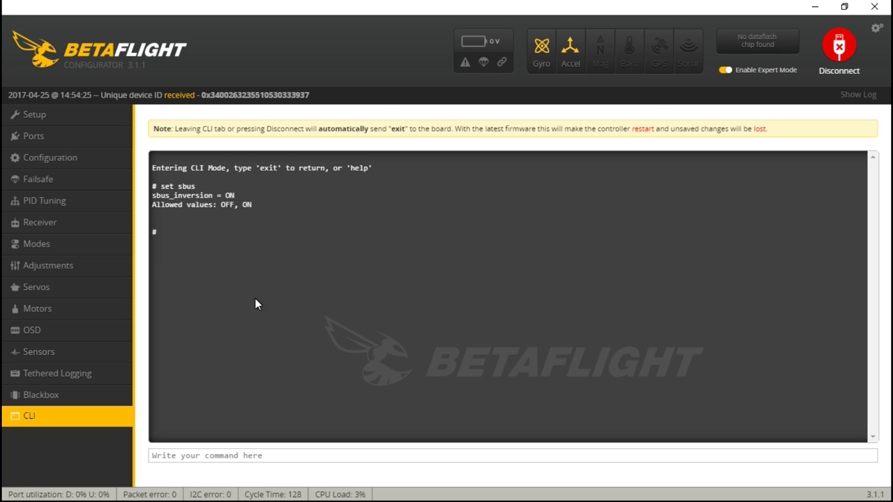
click(290, 457)
text(set sbus_inversio)
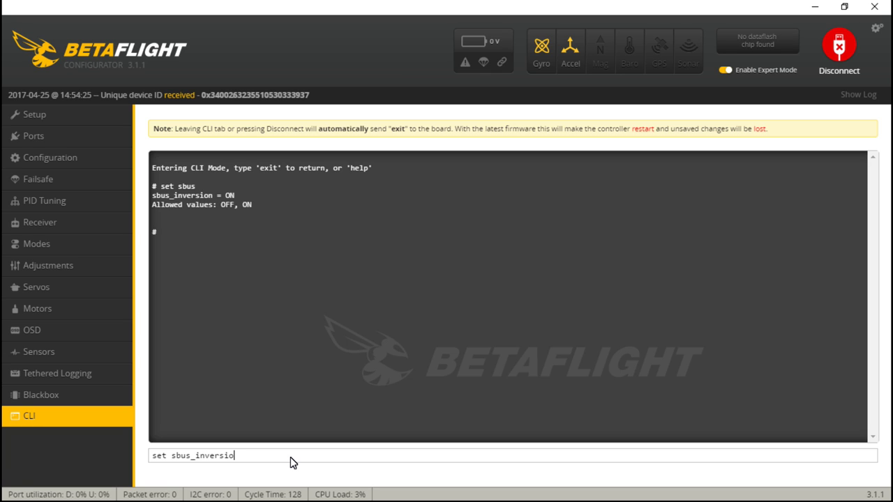
text(n = on)
key(Return)
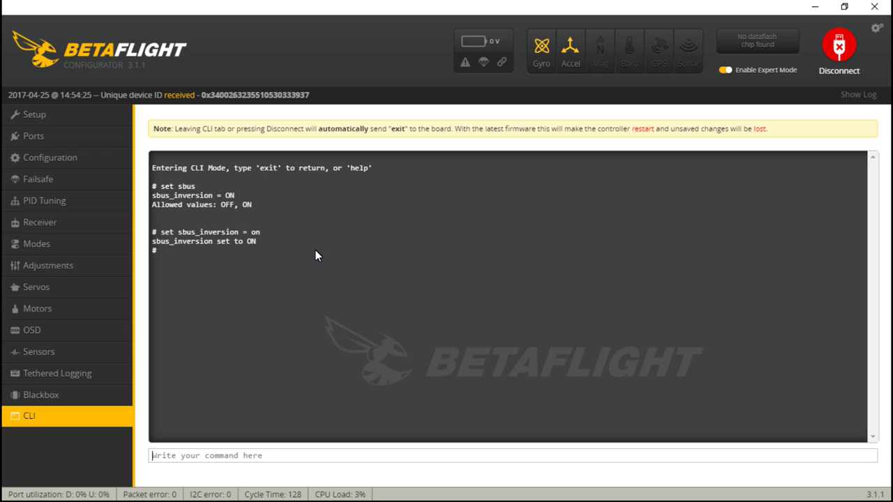
- Enter 'save' in the CLI to store the settings and restart the board
text(reeryjhtyj)
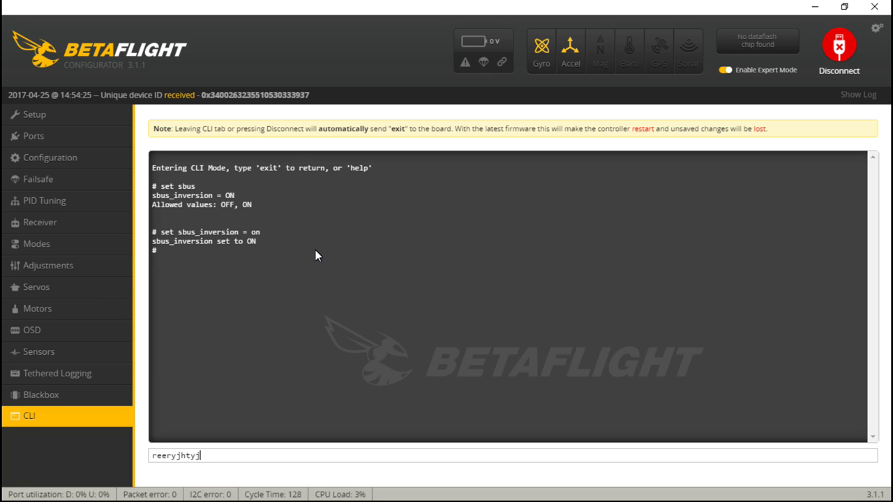
key(Return)
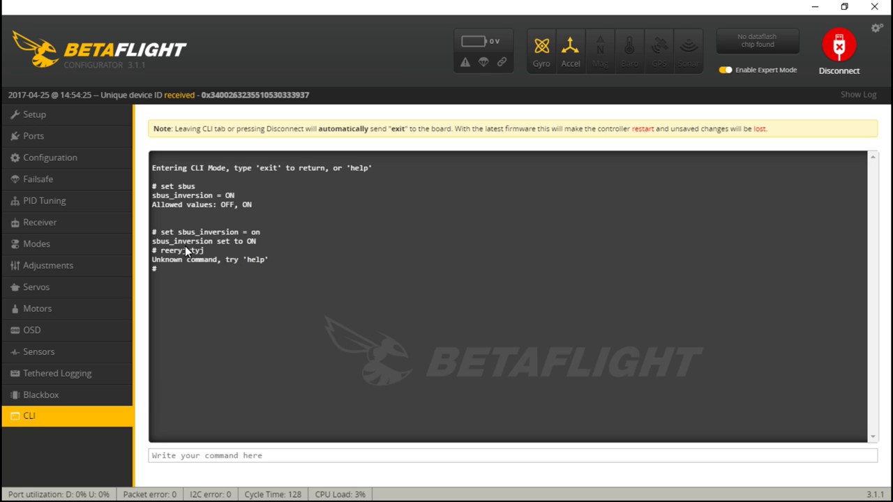
text(save)
key(BackSpace)
key(BackSpace)
key(BackSpace)
key(BackSpace)
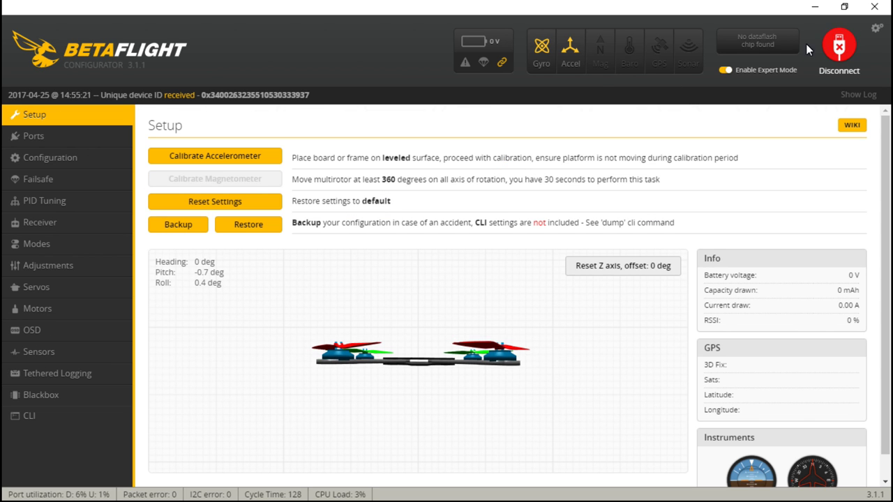
- Turn on the TELEMETRY feature on the Configuration page
click(64, 160)
scroll(453, 311, down, 15)
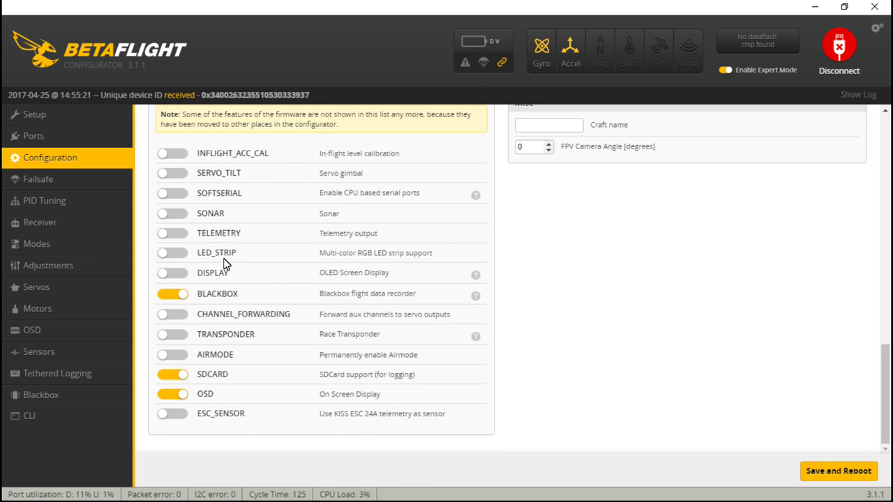
click(165, 235)
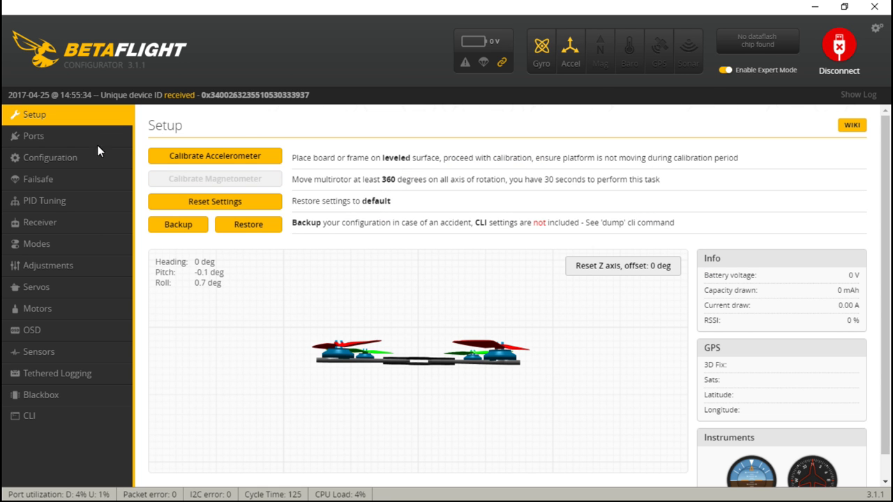
- Enable the CURRENT_METER battery current monitoring in the Current Sensor section
click(59, 158)
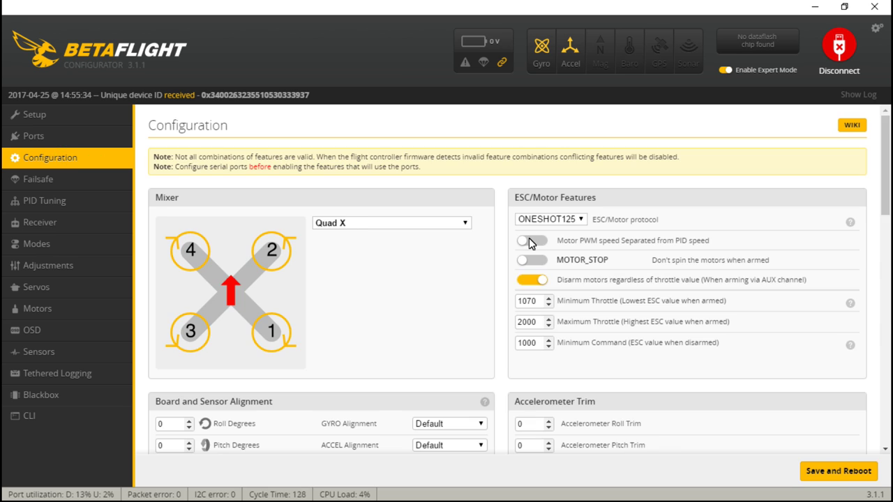
scroll(424, 270, down, 6)
scroll(497, 281, up, 2)
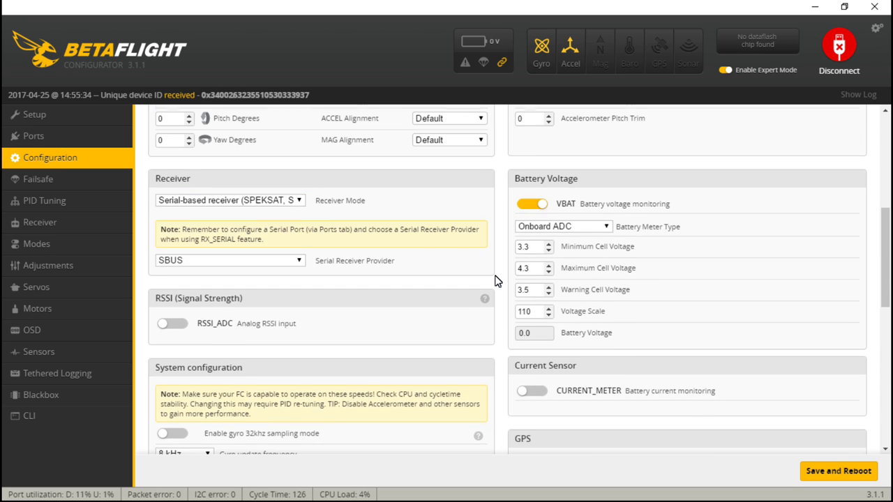
scroll(496, 280, up, 2)
scroll(494, 279, down, 2)
scroll(504, 261, down, 2)
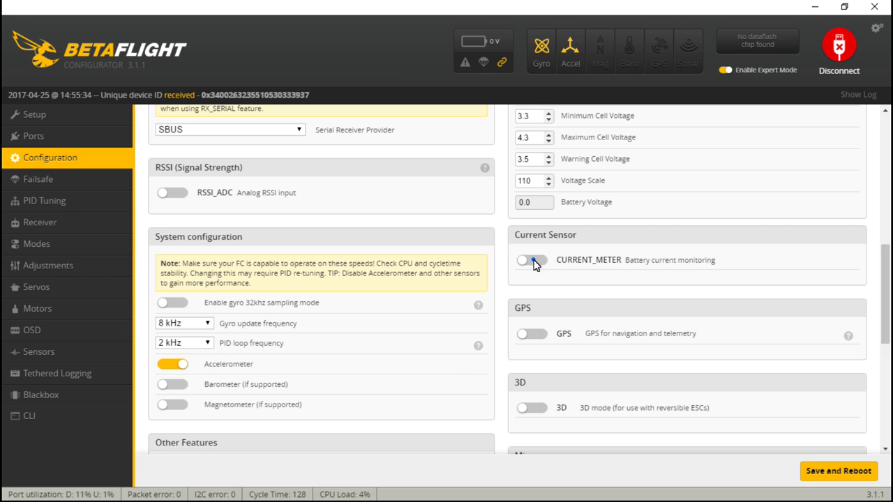
click(533, 262)
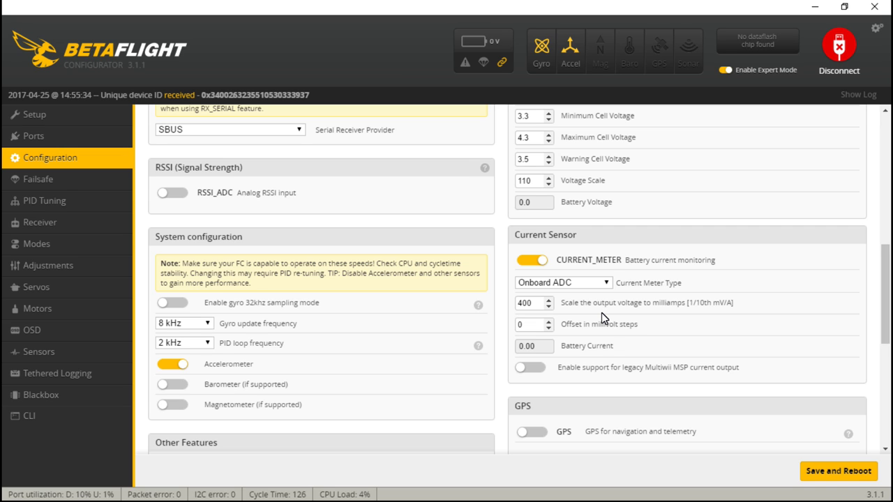
scroll(602, 313, up, 3)
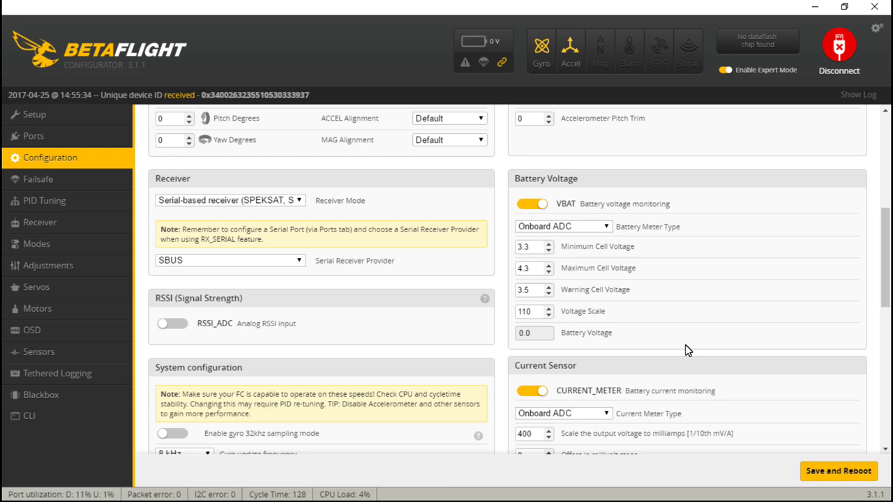
- Save and reboot the board so the telemetry and current meter settings take effect
click(831, 476)
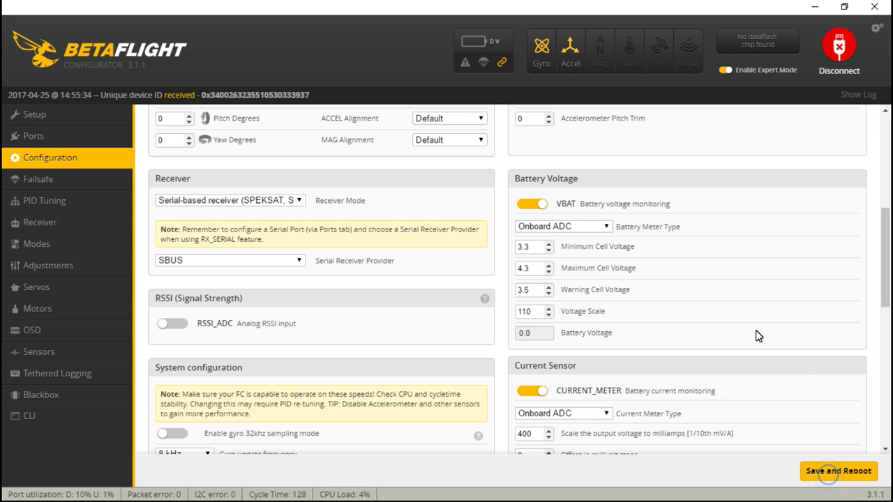